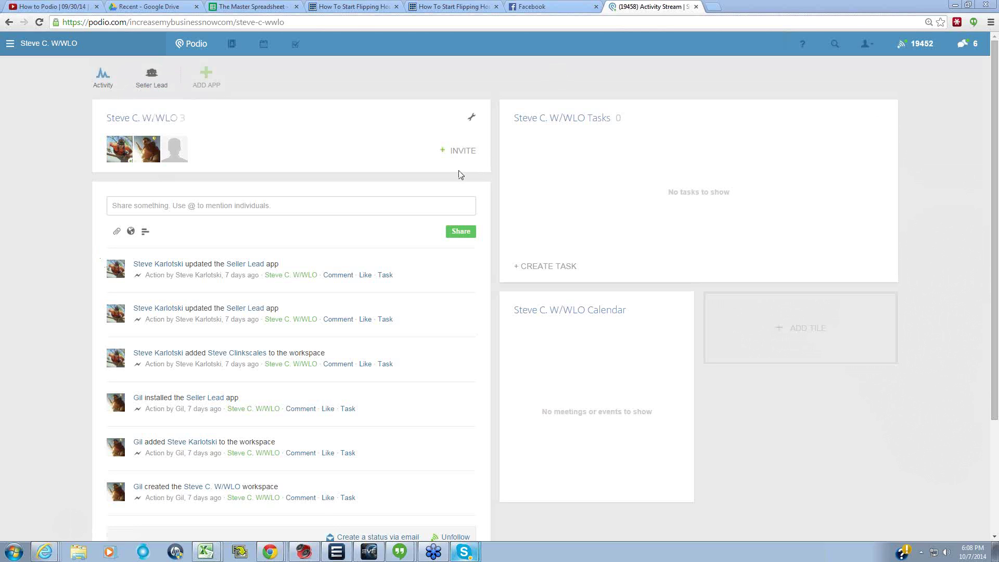
- Open the Seller Lead app and choose Manage workflows from its wrench menu
click(156, 72)
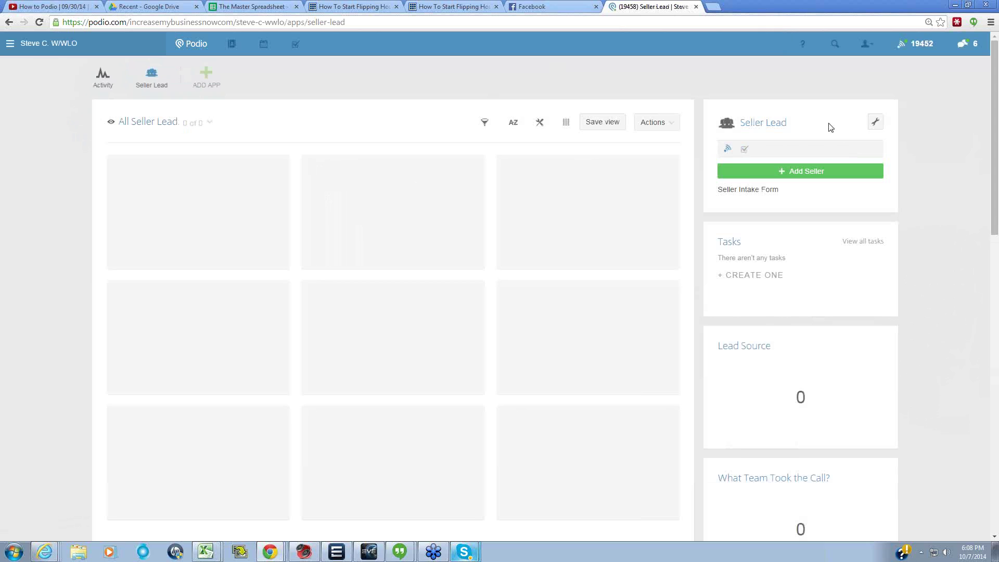
click(873, 125)
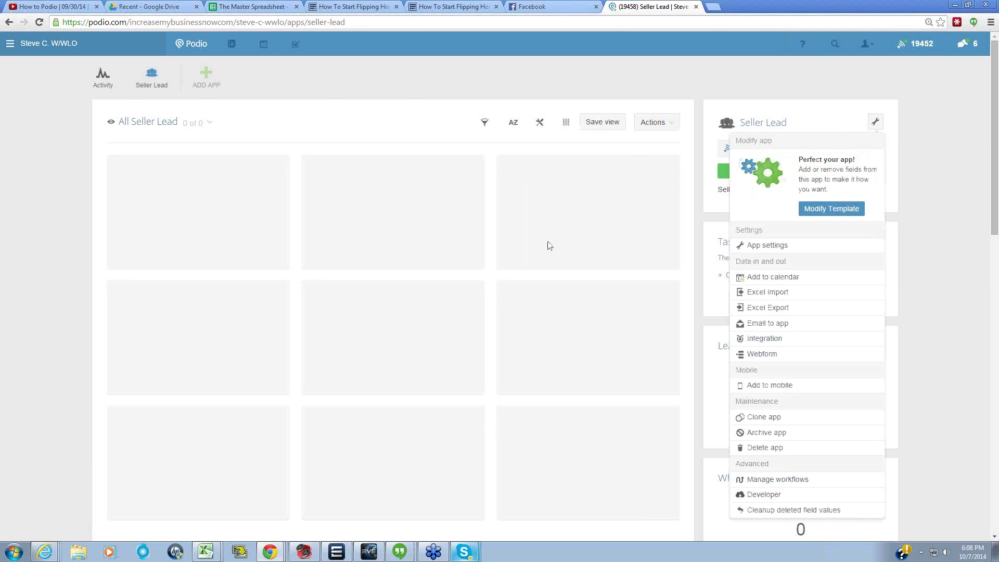
click(841, 107)
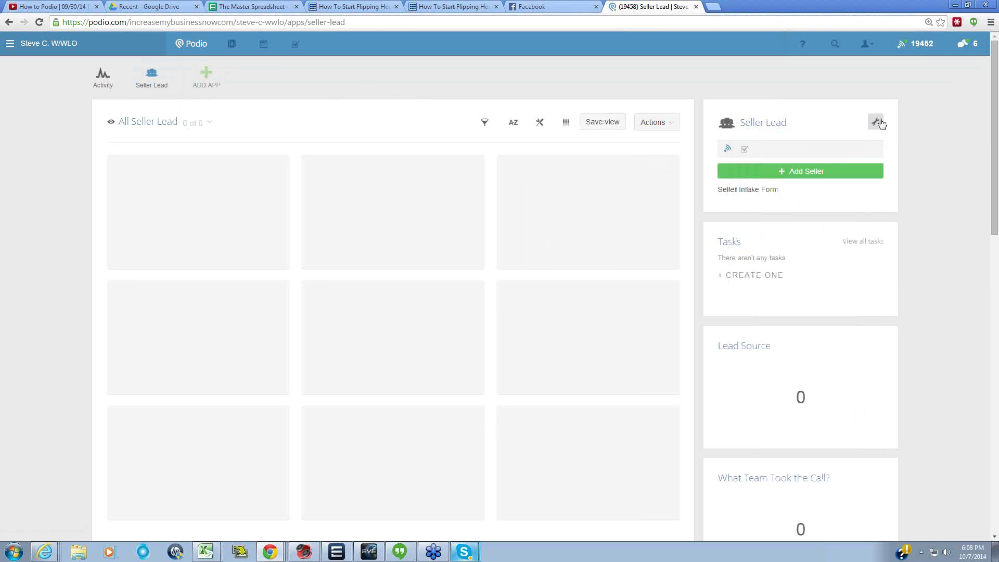
click(879, 124)
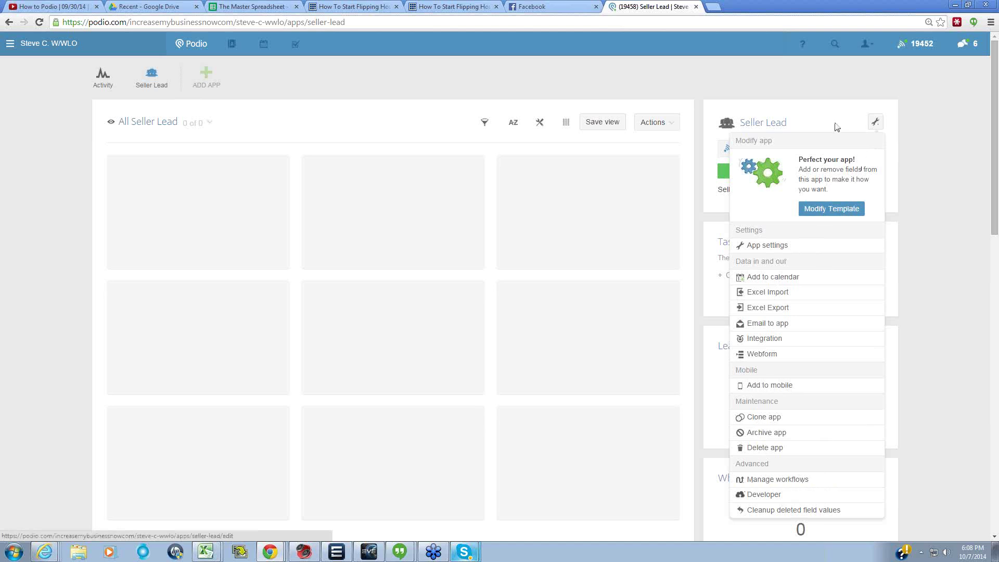
click(877, 121)
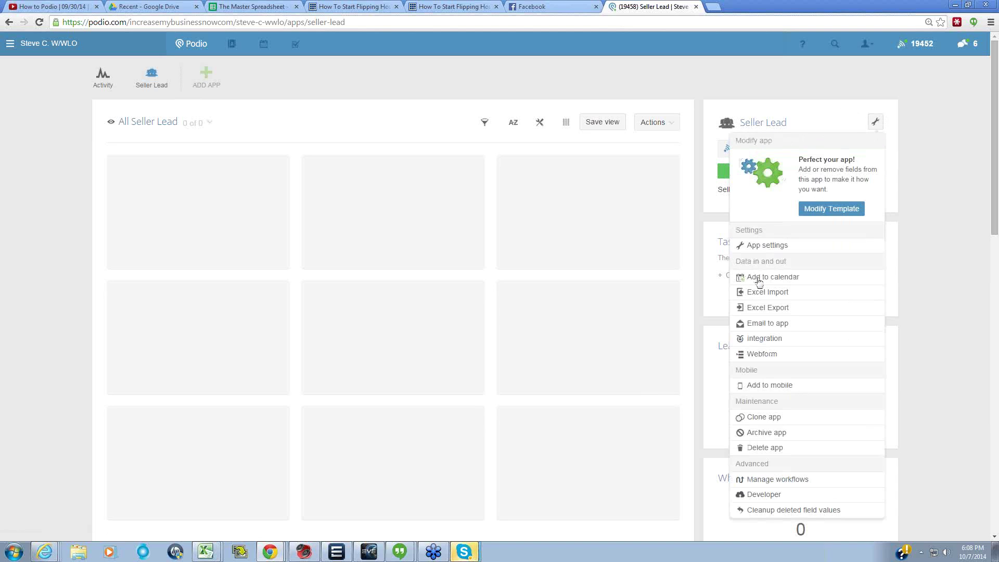
click(769, 480)
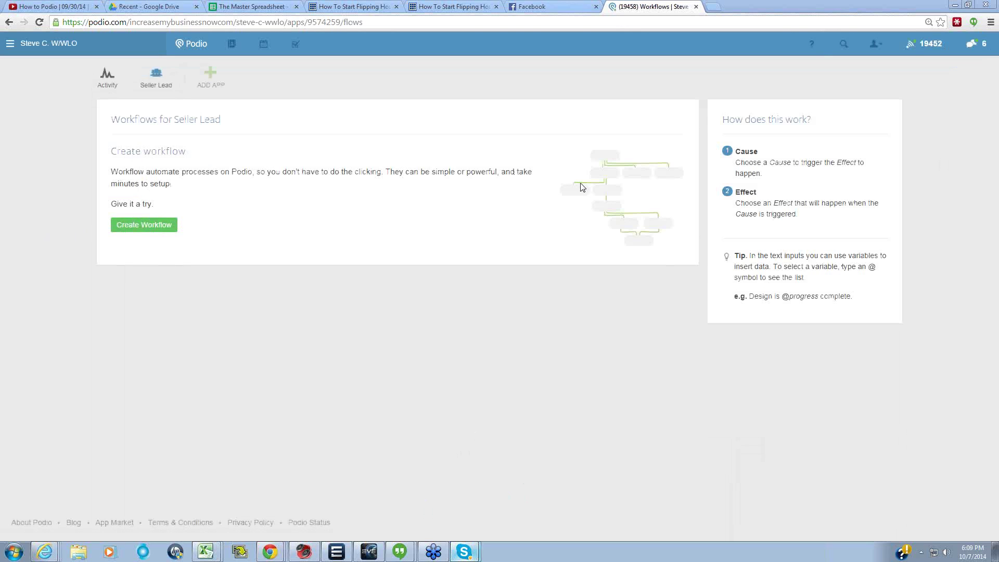
- Start a new workflow and compare the Seller Updated and Seller Created triggers
click(140, 227)
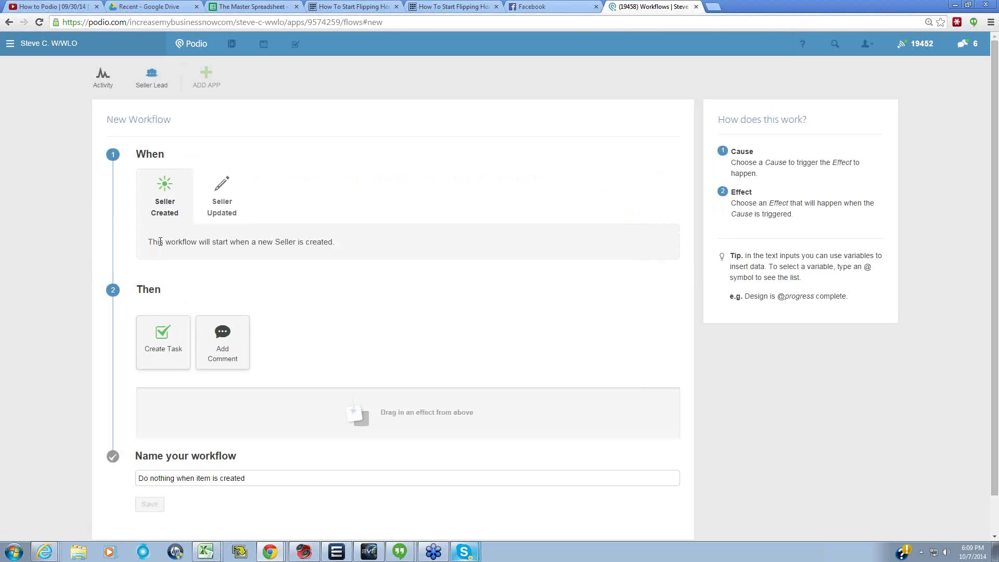
scroll(164, 179, down, 1)
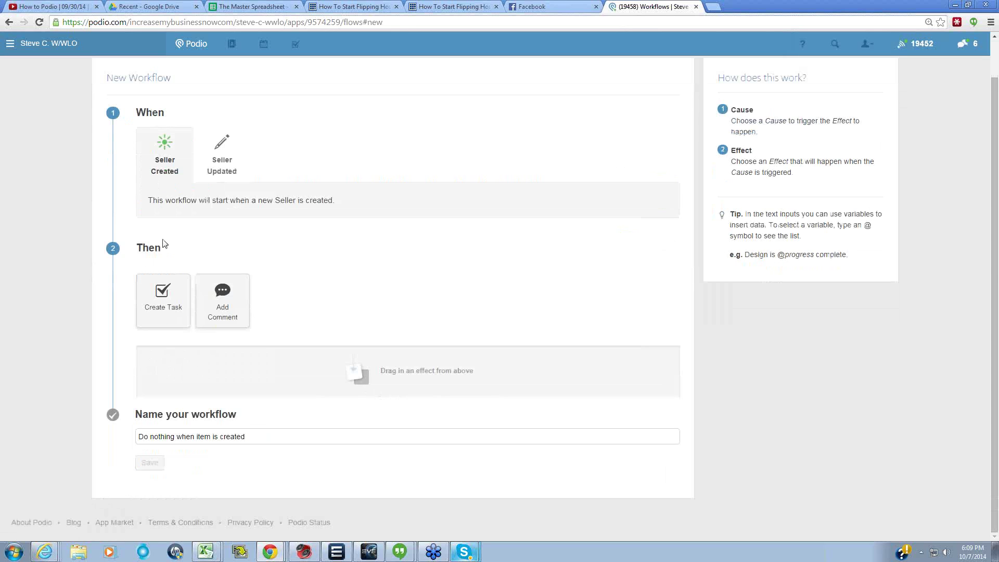
scroll(149, 318, up, 1)
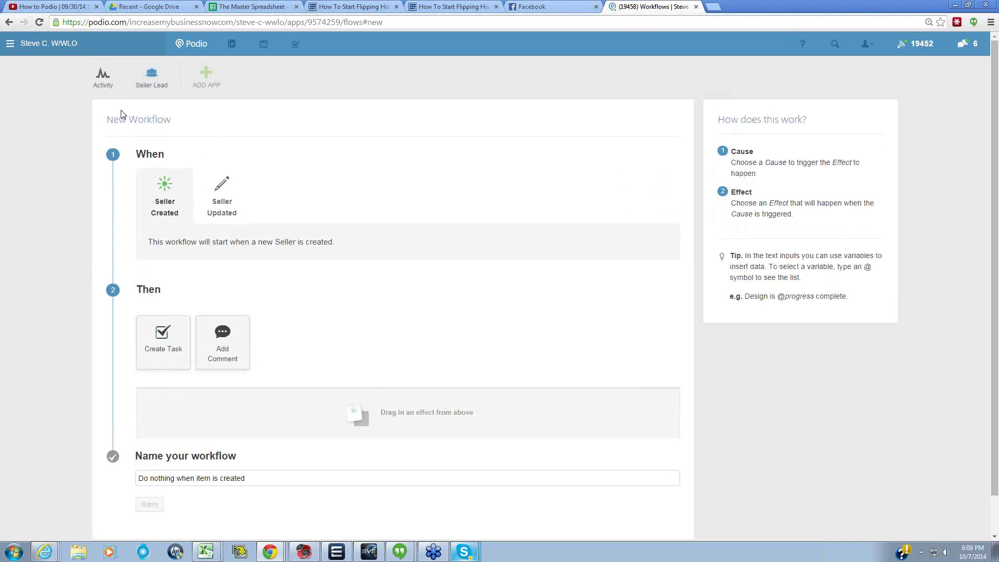
click(228, 203)
click(171, 204)
click(228, 203)
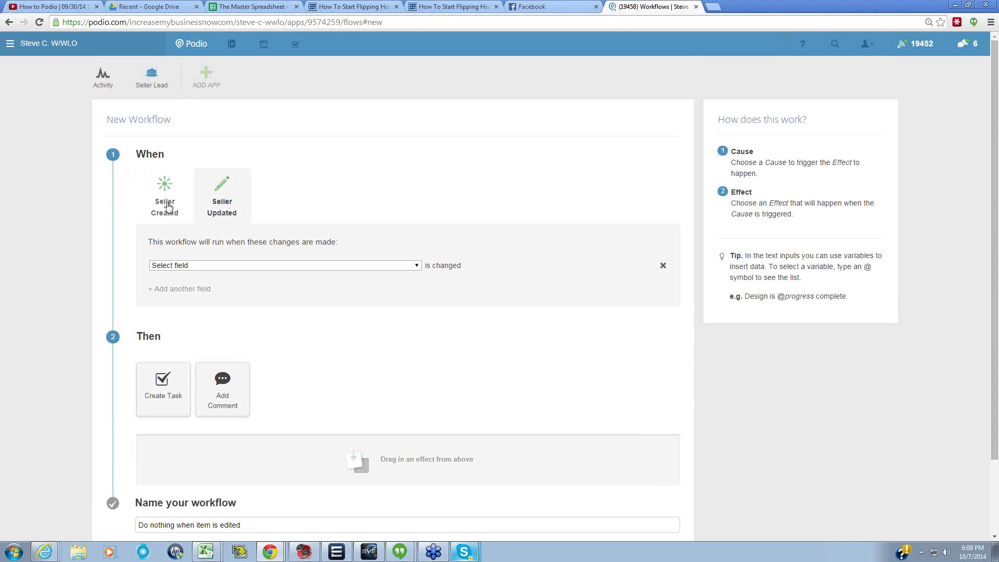
click(164, 198)
click(224, 201)
click(164, 199)
click(211, 197)
click(175, 206)
click(214, 205)
click(182, 209)
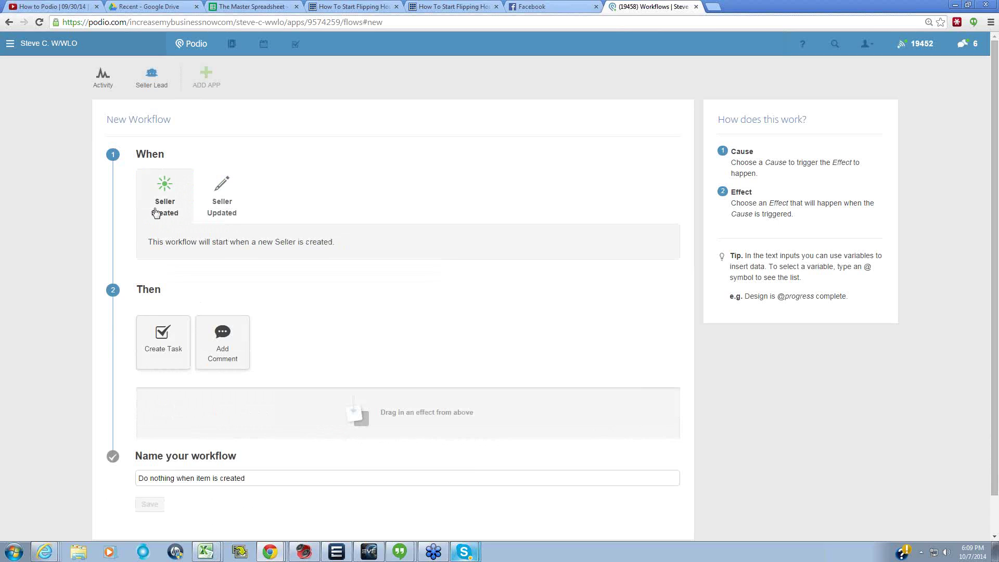
- Check the Seller Updated field options, then settle on the Seller Created trigger
click(220, 198)
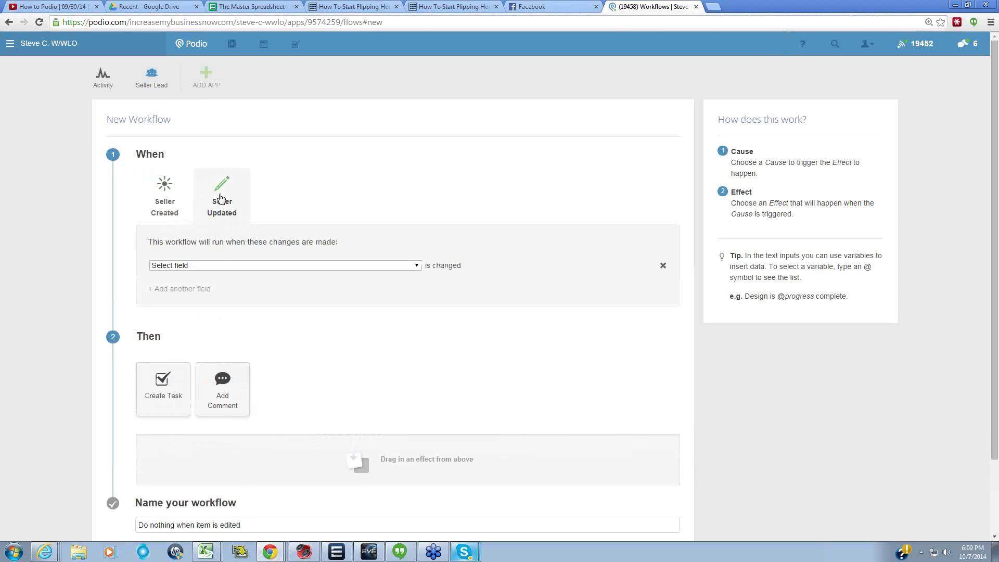
click(232, 266)
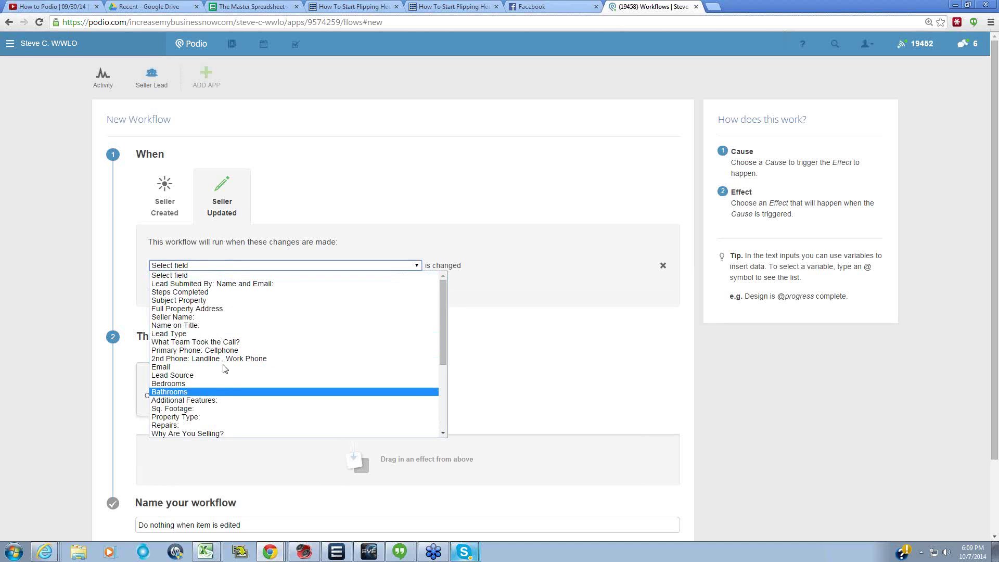
click(244, 274)
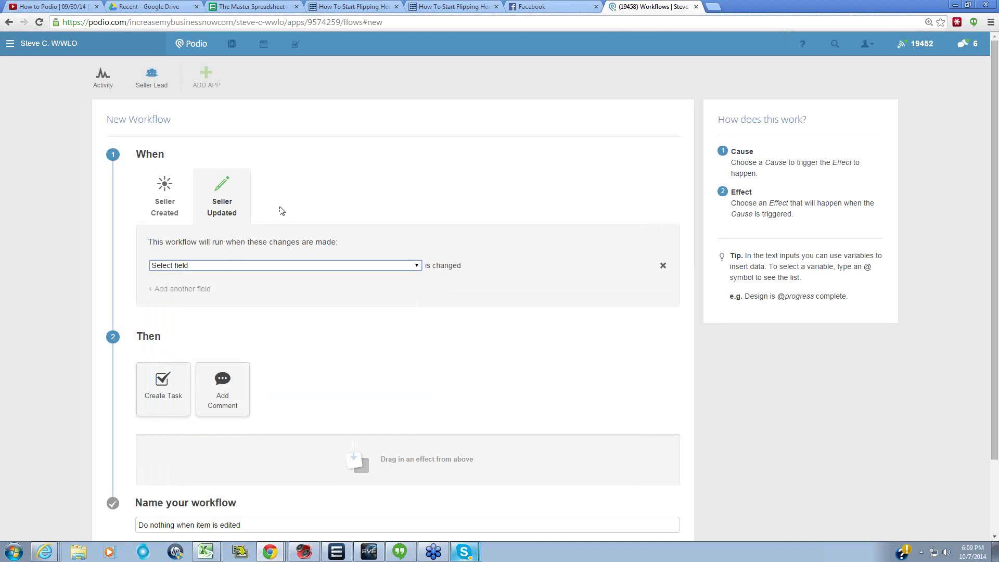
click(178, 194)
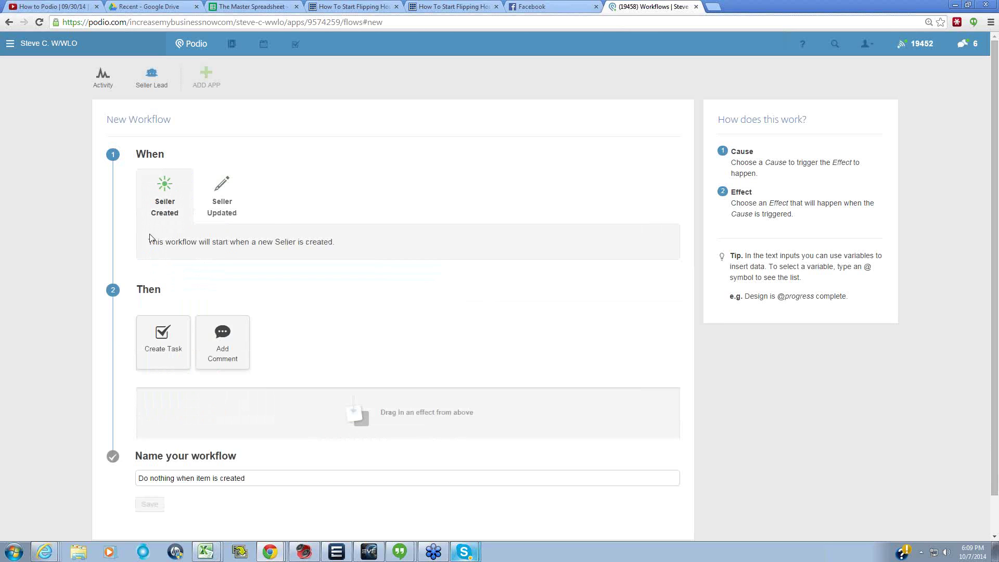
scroll(174, 263, down, 1)
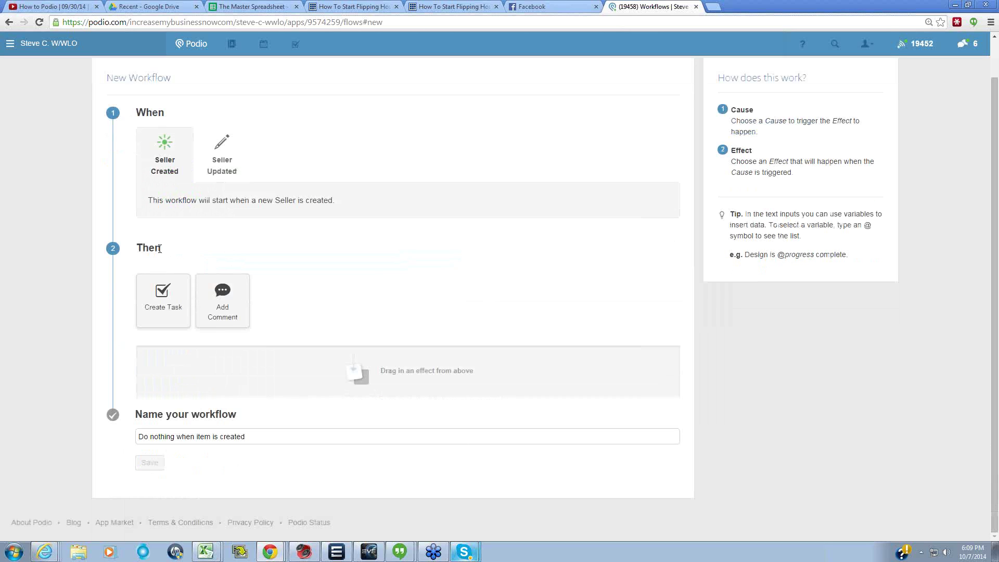
- Add a Create Task effect 'Initial Call', assigned to a team member, due Current time (now)
drag(161, 306, 168, 373)
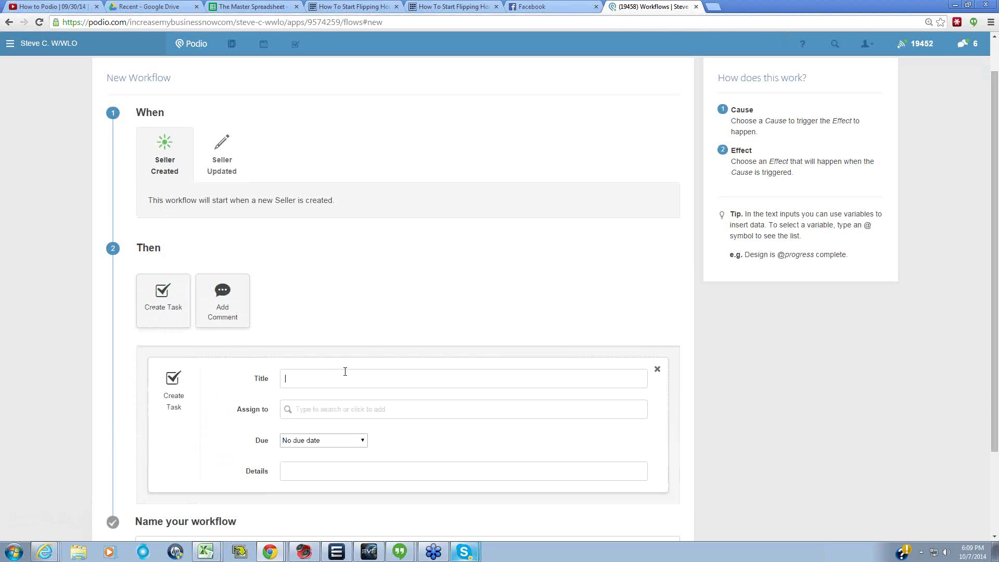
text(Initial Call)
click(328, 410)
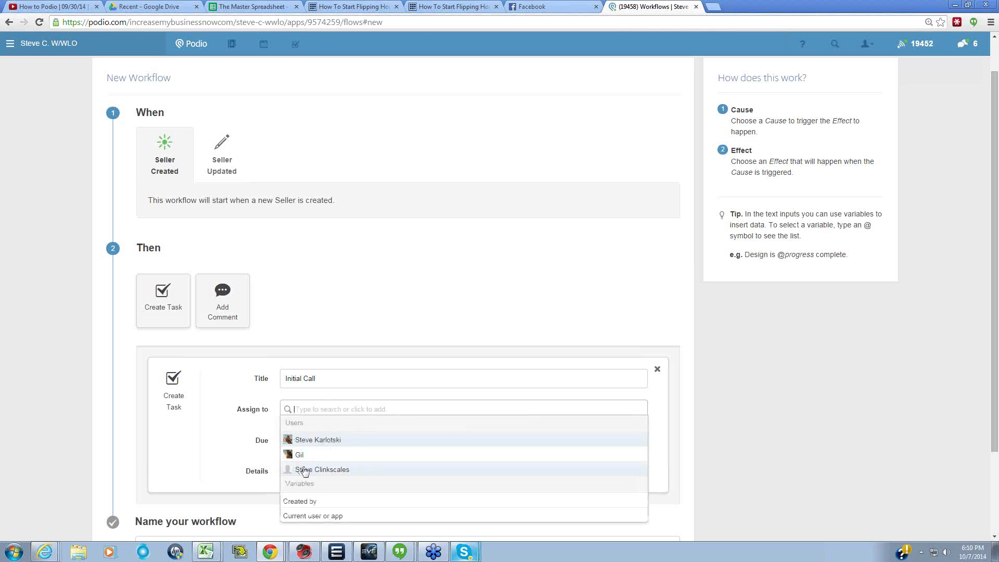
click(314, 471)
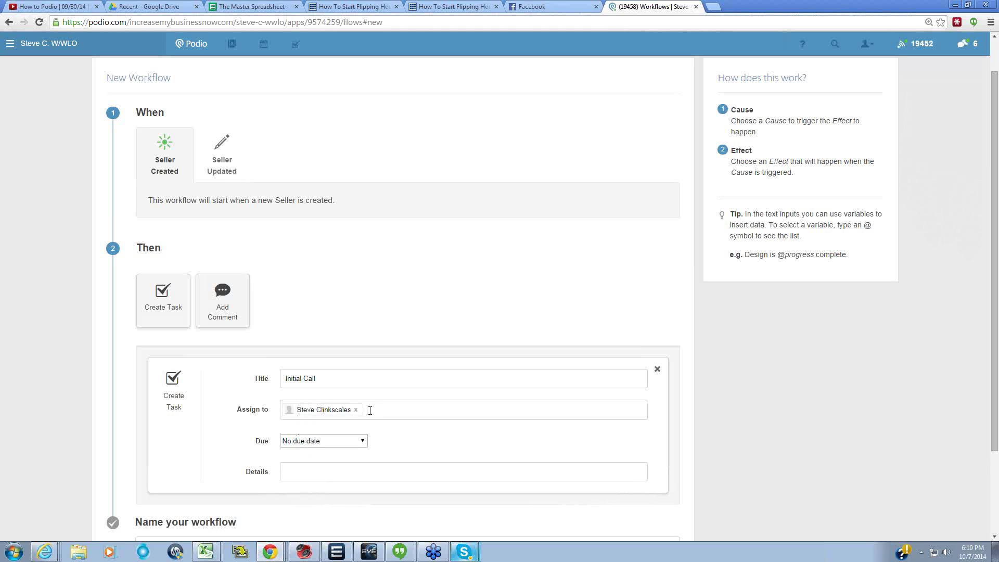
click(318, 441)
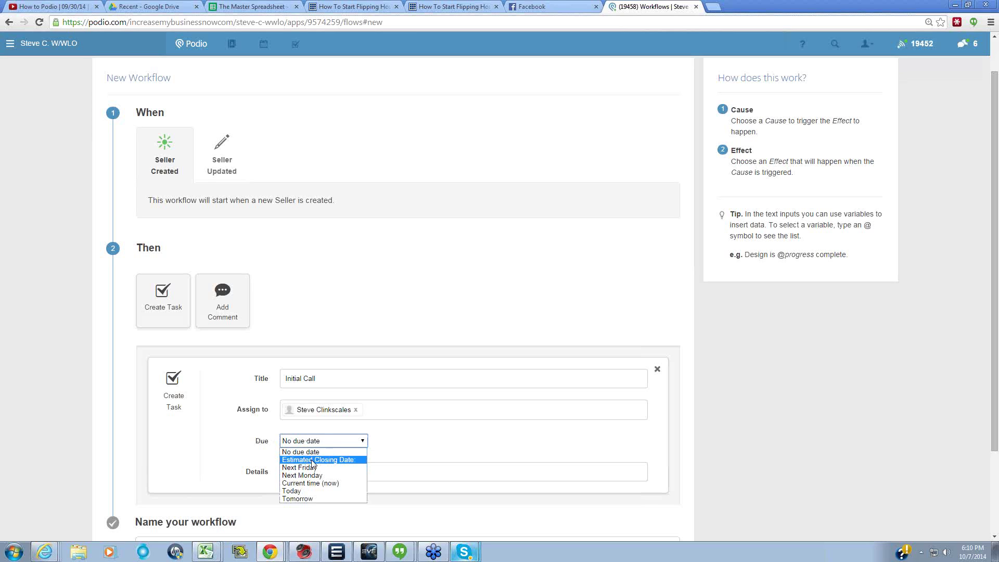
click(322, 483)
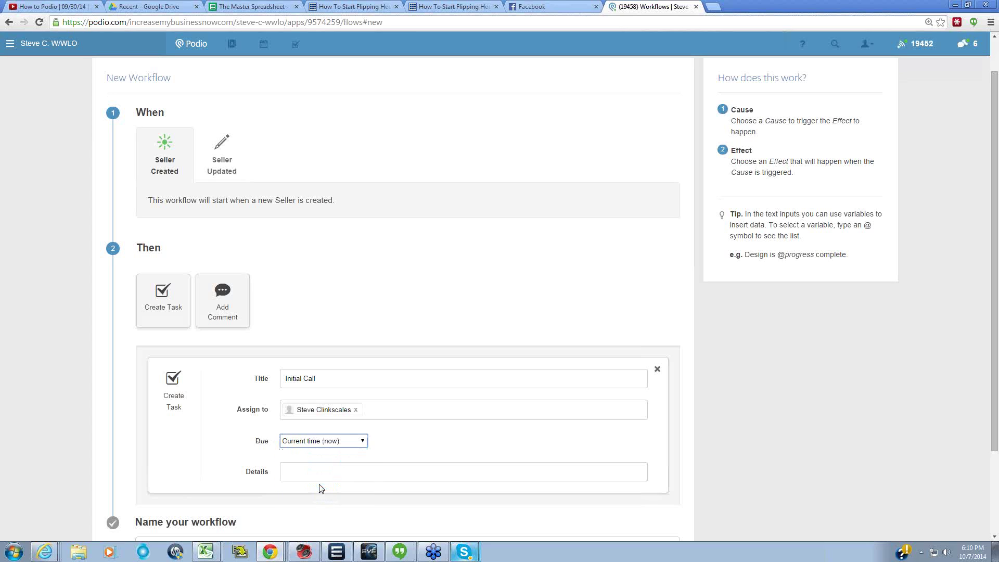
click(305, 443)
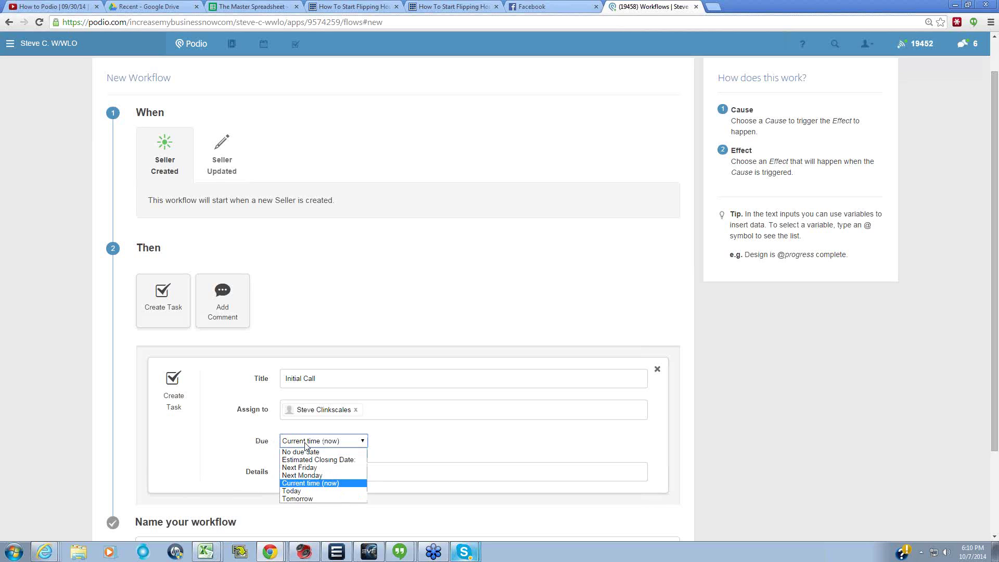
click(311, 484)
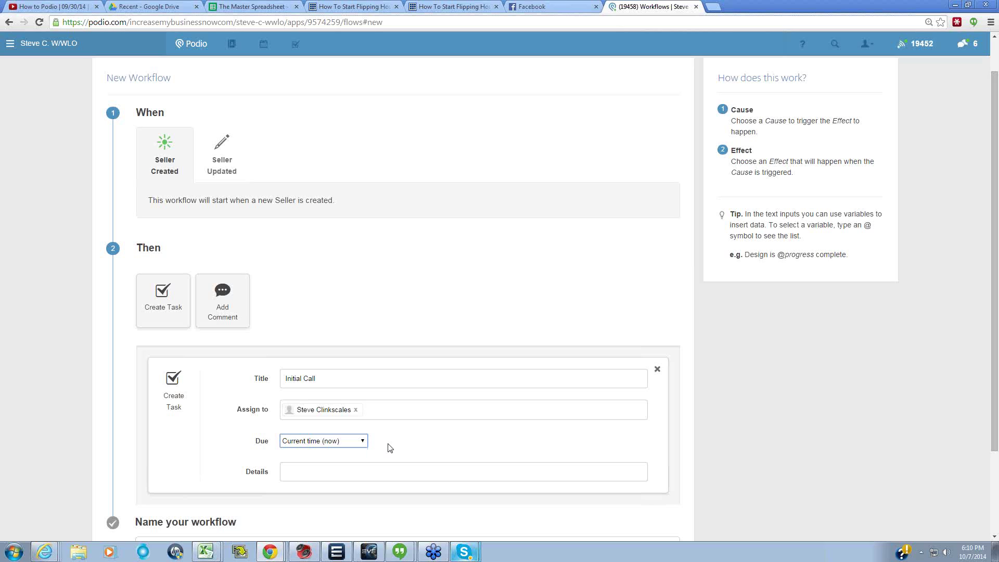
- Replace the default workflow name with 'Initial Call' and save the workflow
scroll(331, 386, down, 2)
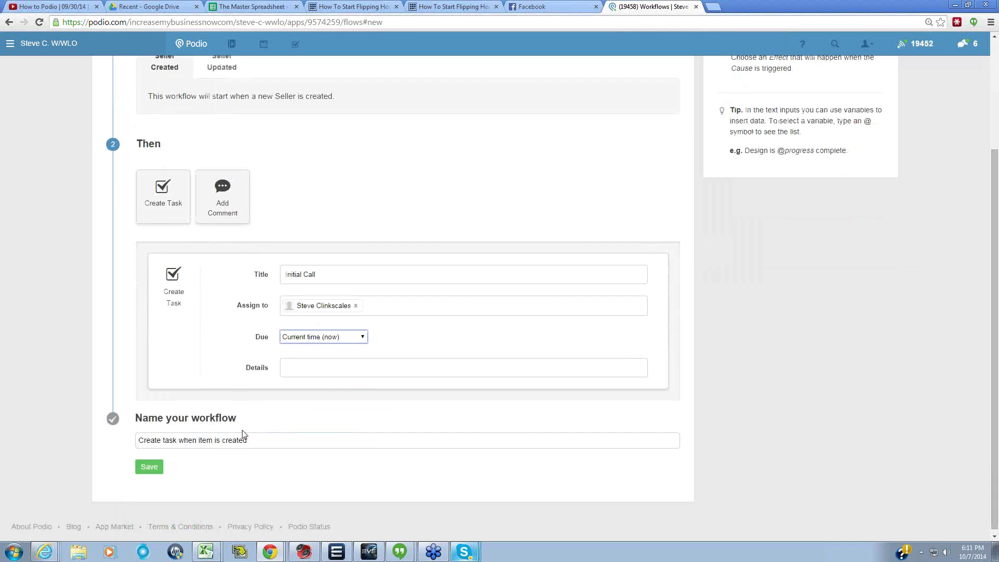
triple_click(210, 439)
text(Initial Call)
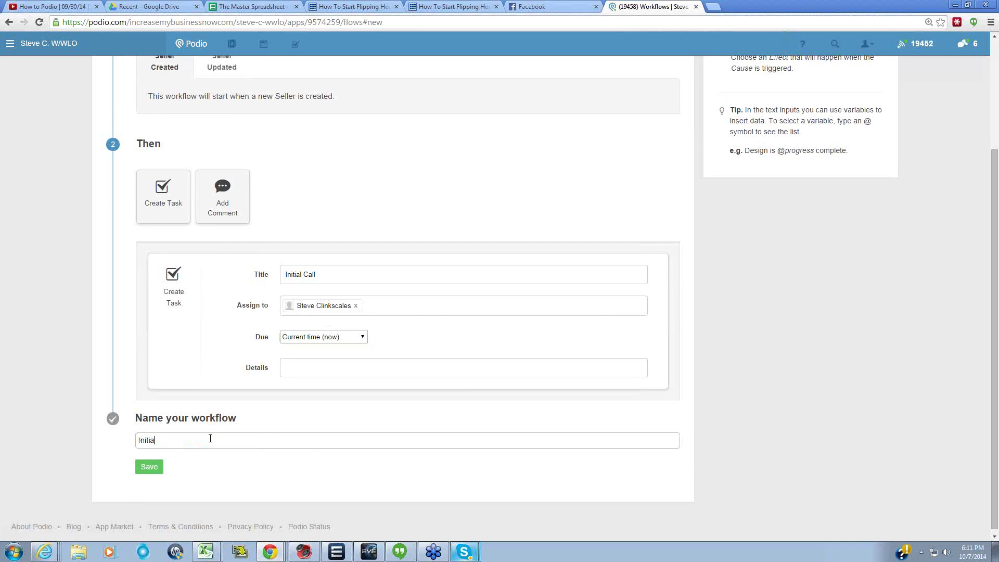
click(150, 467)
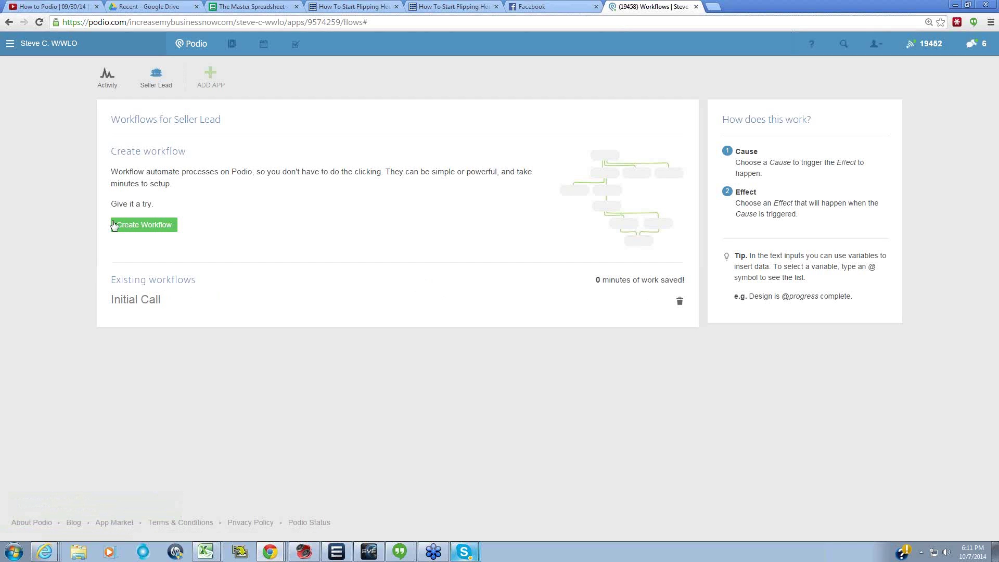
- Reopen the Initial Call workflow, review its trigger and task, and save it unchanged
click(134, 300)
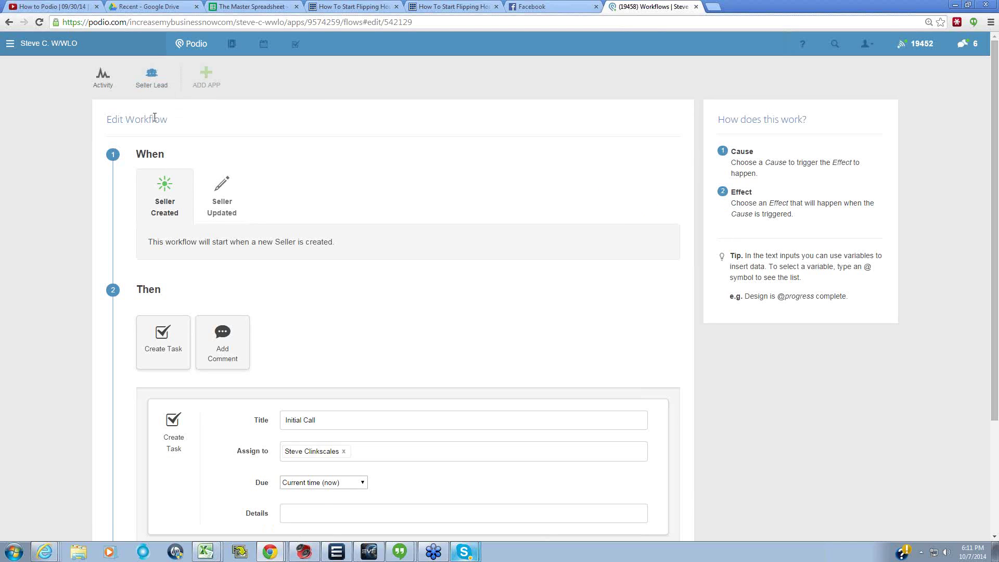
scroll(307, 225, down, 3)
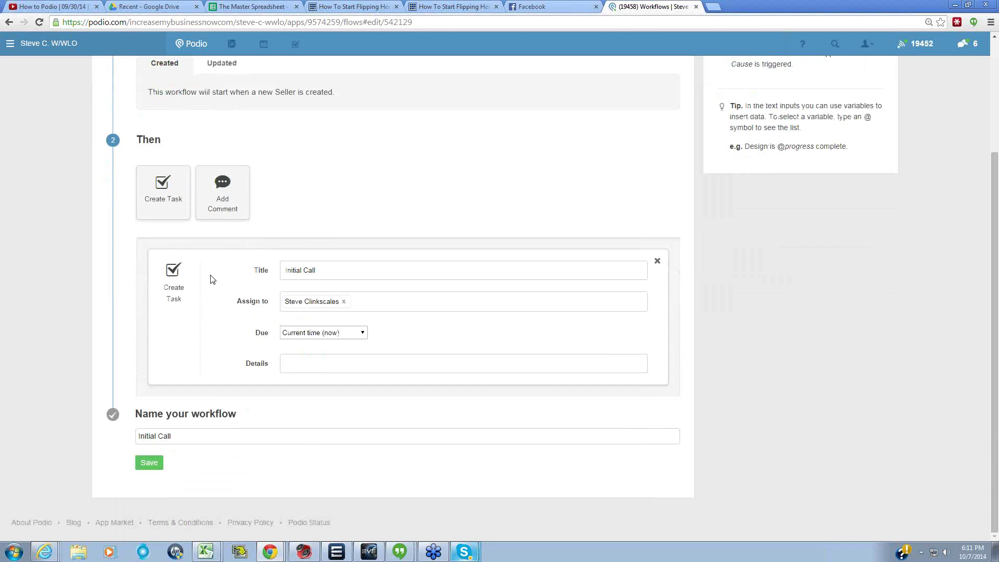
scroll(115, 237, up, 1)
scroll(115, 236, up, 2)
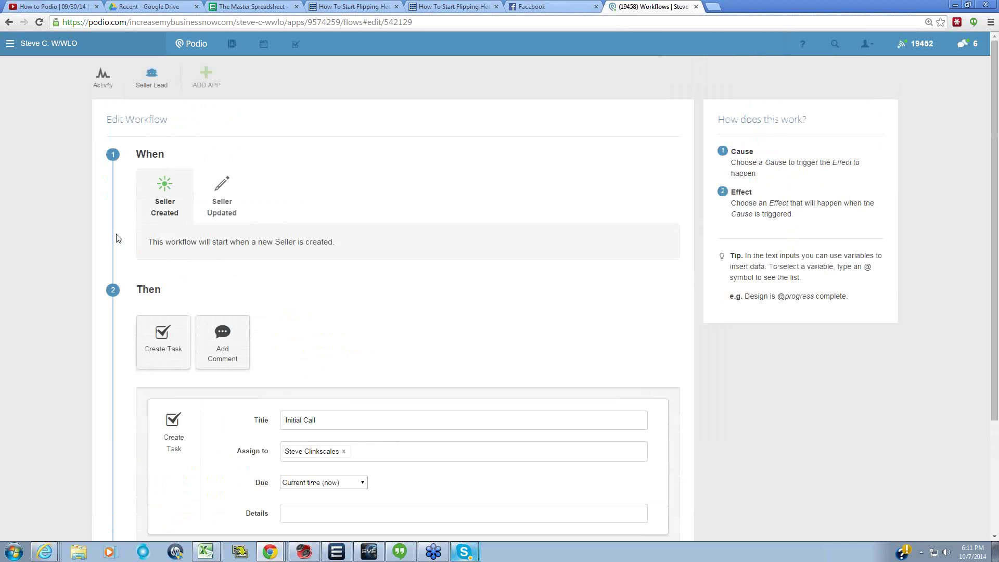
scroll(116, 236, down, 3)
click(153, 462)
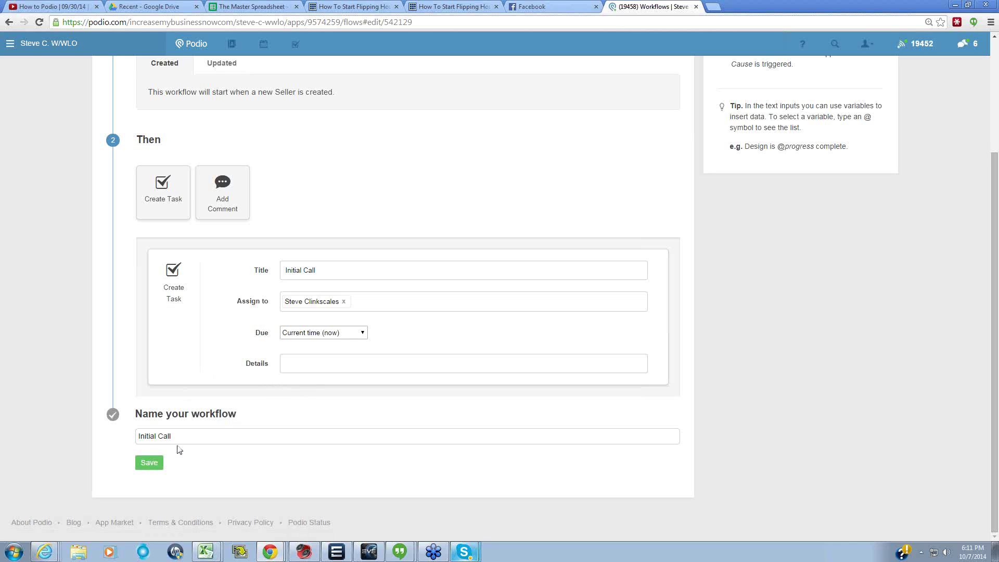
click(150, 464)
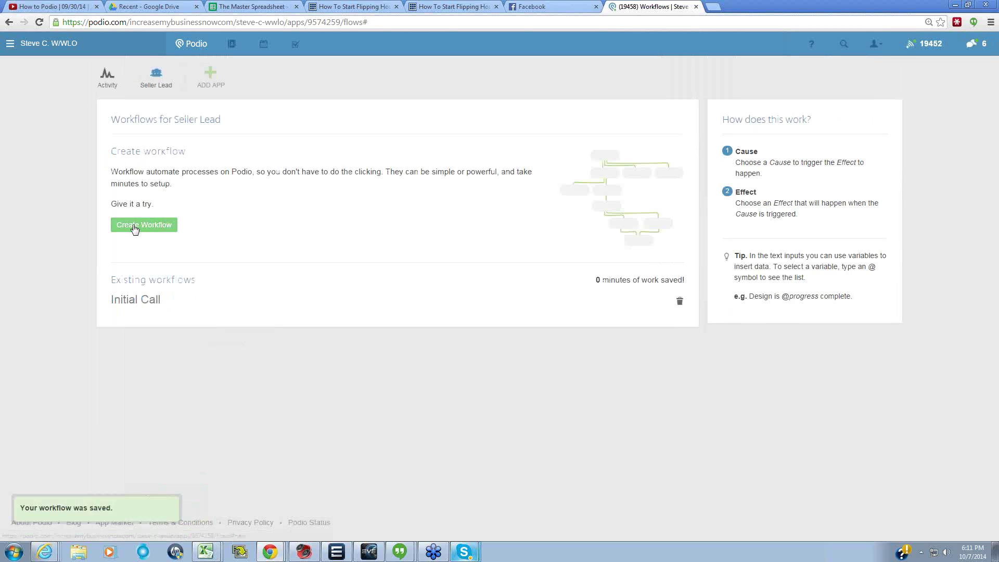
- Start a new workflow and add a Create Task effect titled 'Make Sure Lead Was Called'
click(134, 227)
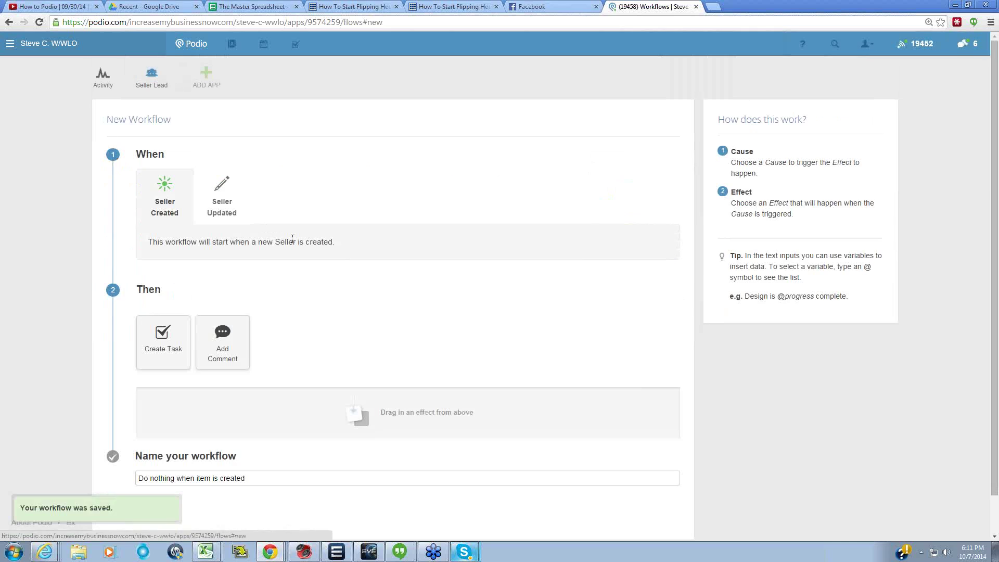
scroll(270, 270, down, 1)
drag(163, 312, 263, 395)
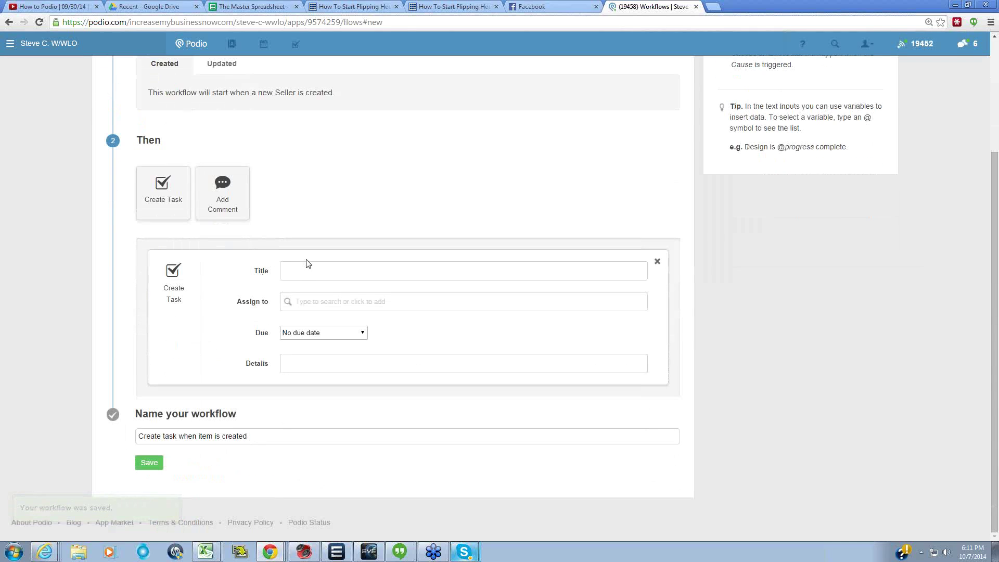
click(349, 263)
text(Make Sure Lead Was Called)
- Assign the task to a team member and make it due Next Friday
click(319, 307)
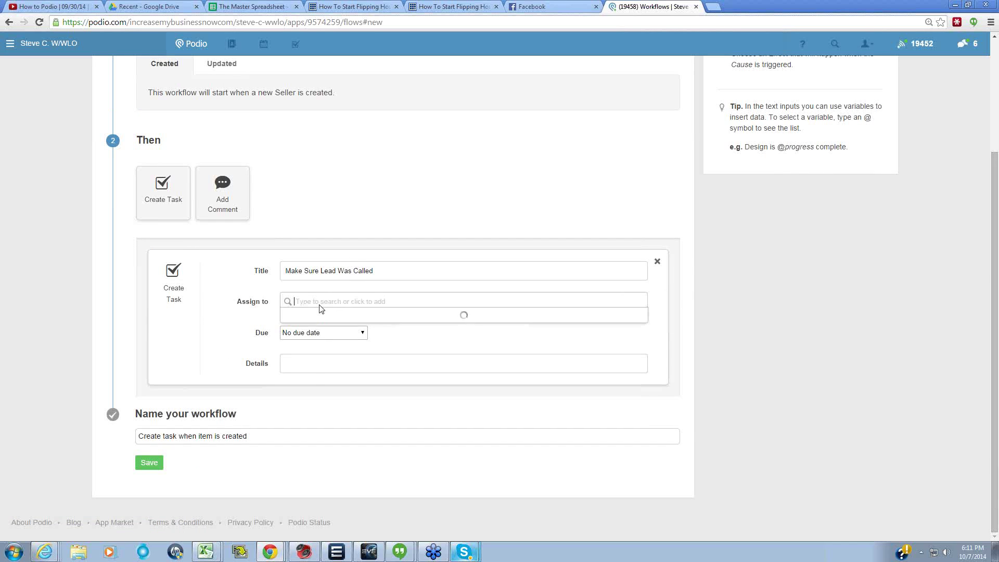
click(324, 336)
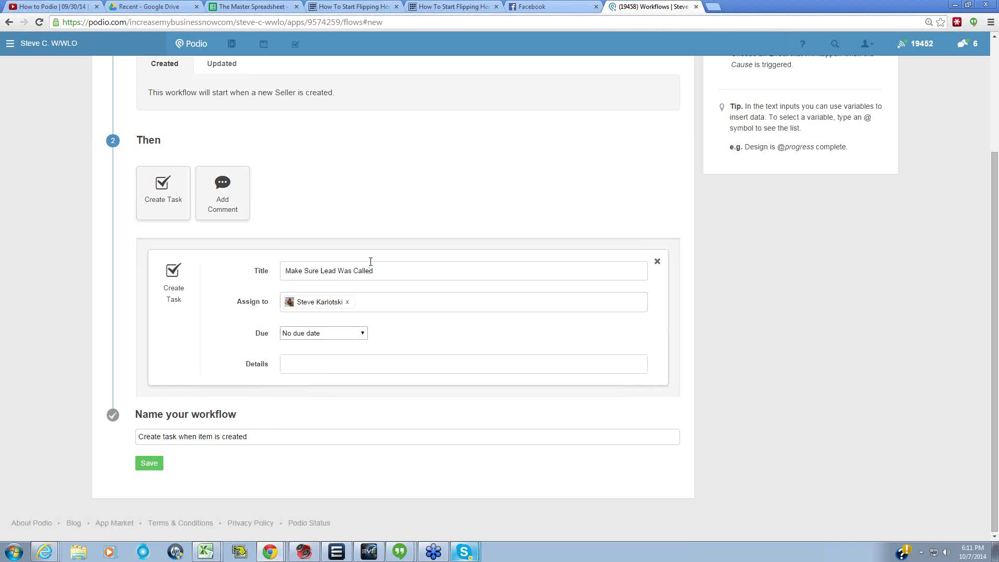
click(293, 332)
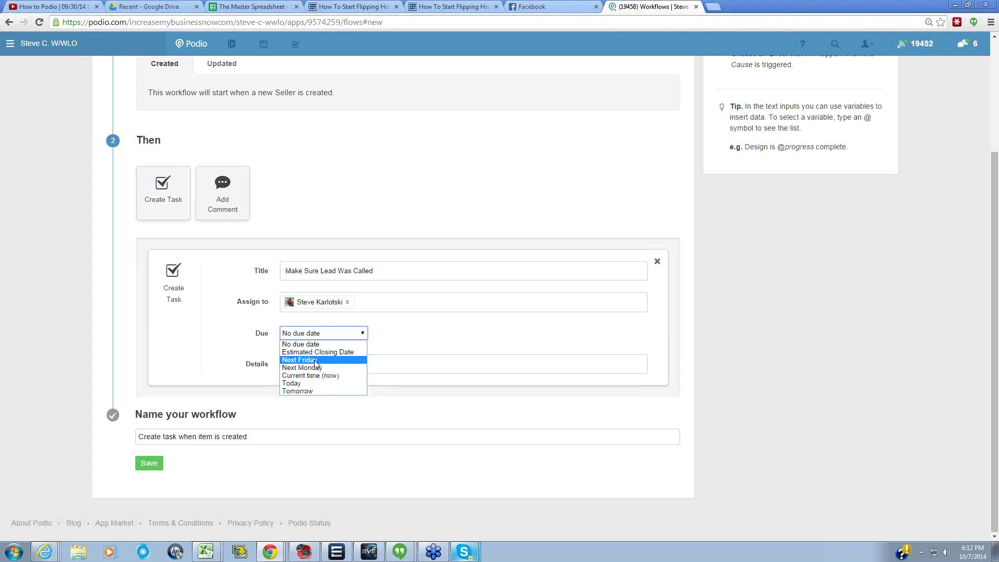
click(315, 360)
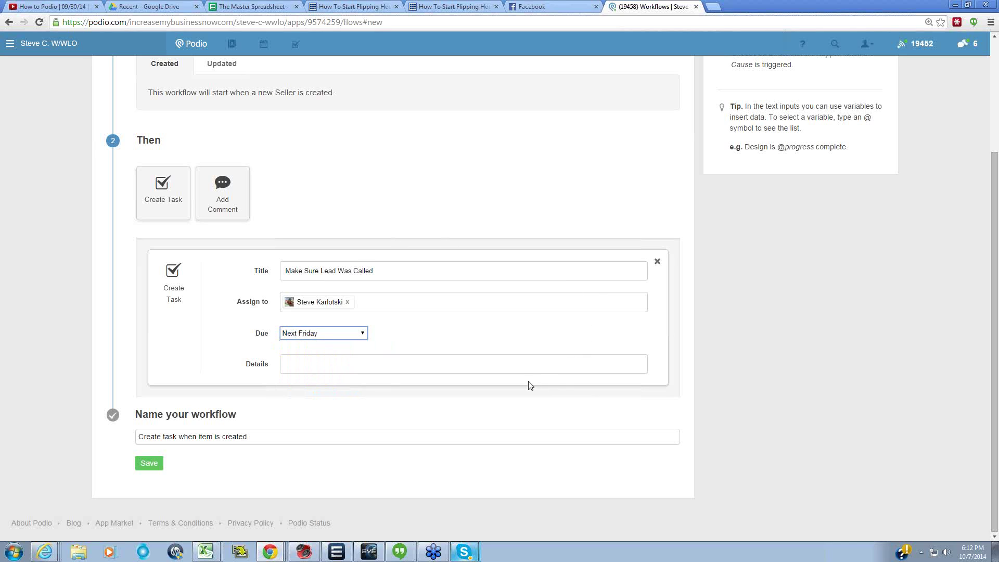
click(138, 465)
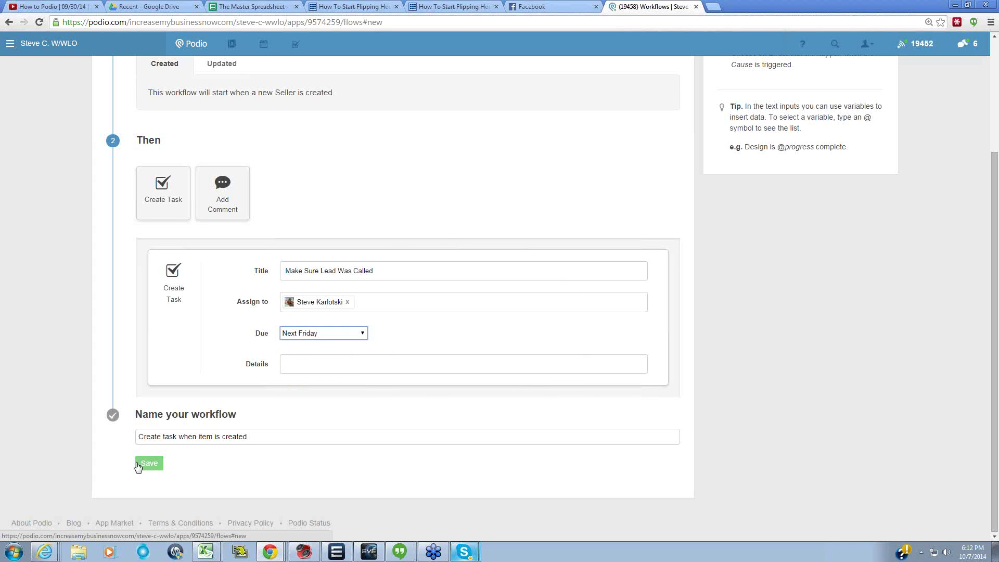
click(295, 335)
click(782, 324)
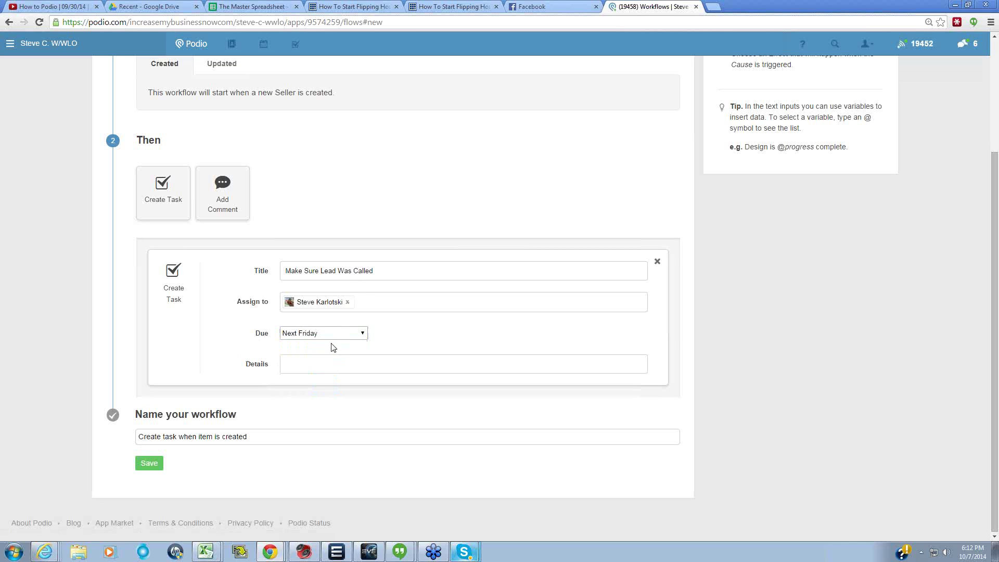
scroll(460, 268, up, 3)
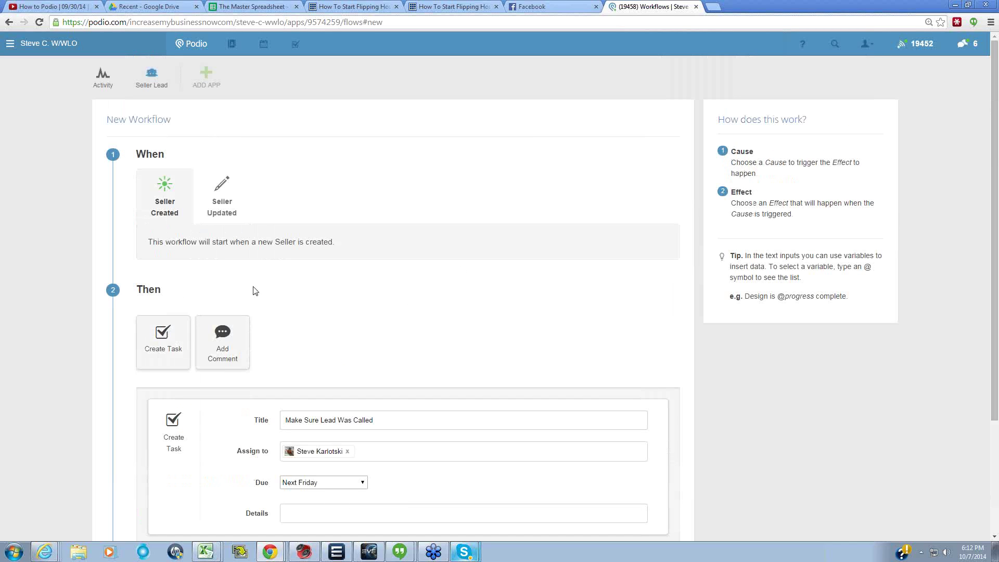
scroll(253, 289, down, 3)
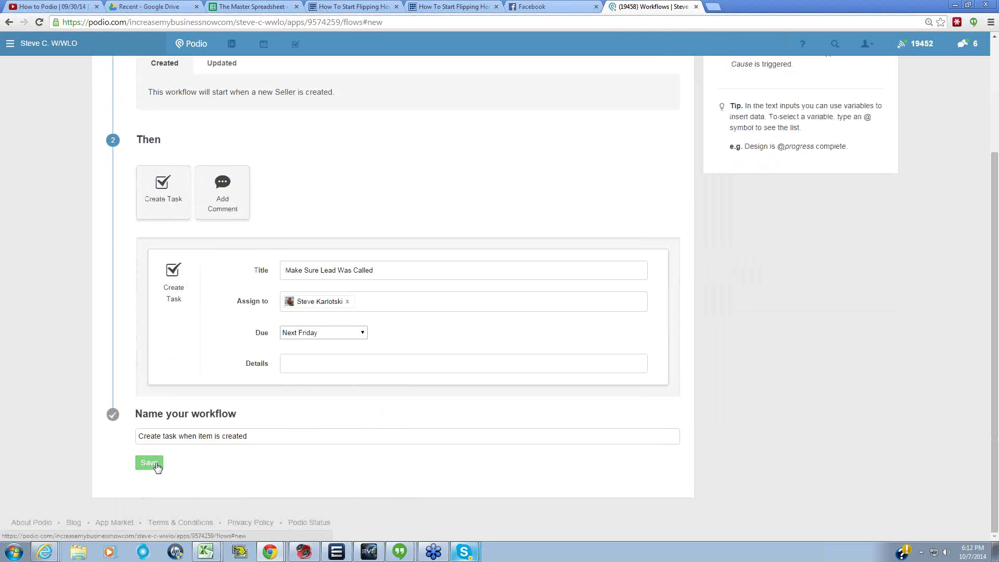
- Name the second workflow 'Double Check' and save it
triple_click(155, 436)
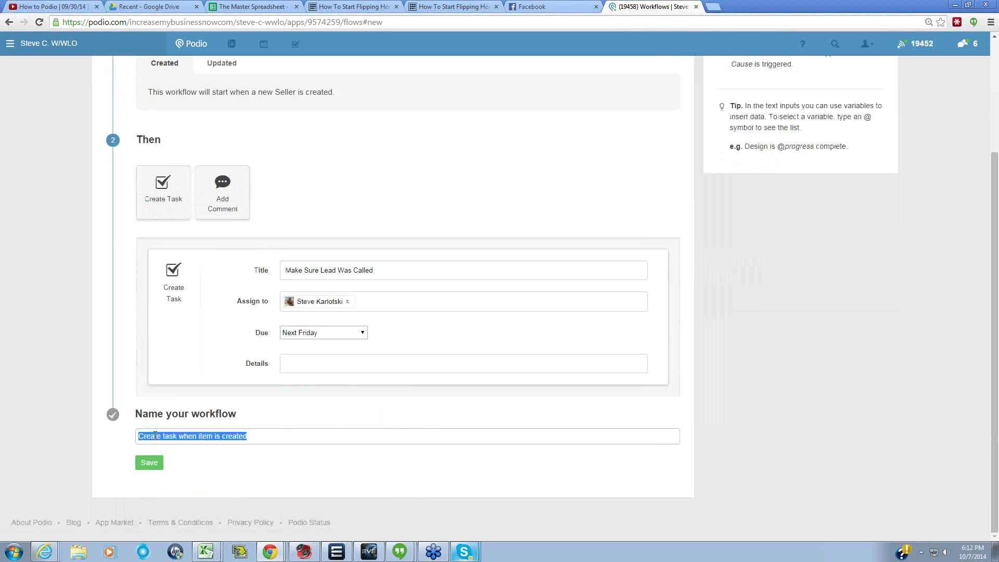
text(A)
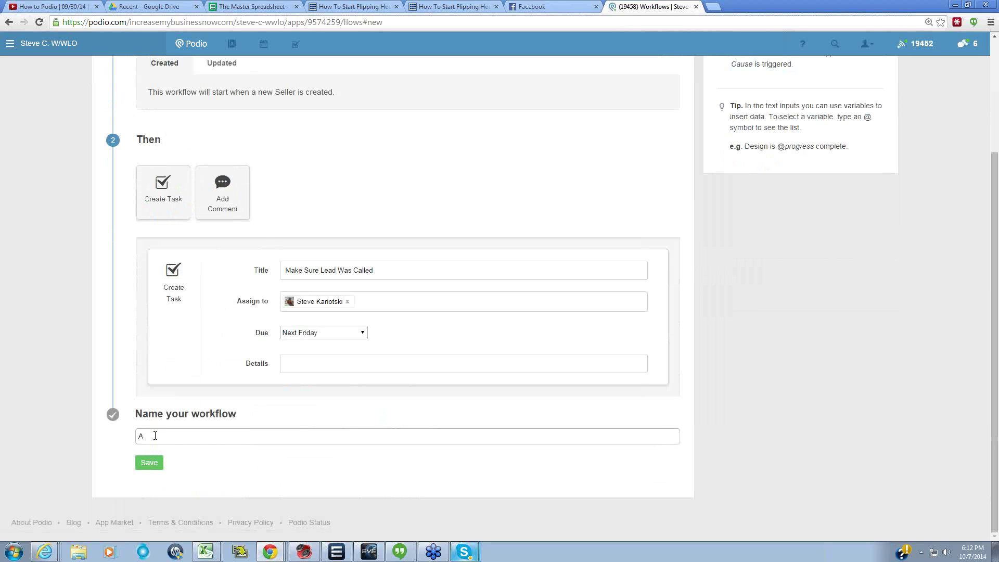
key(BackSpace)
text(Double Check)
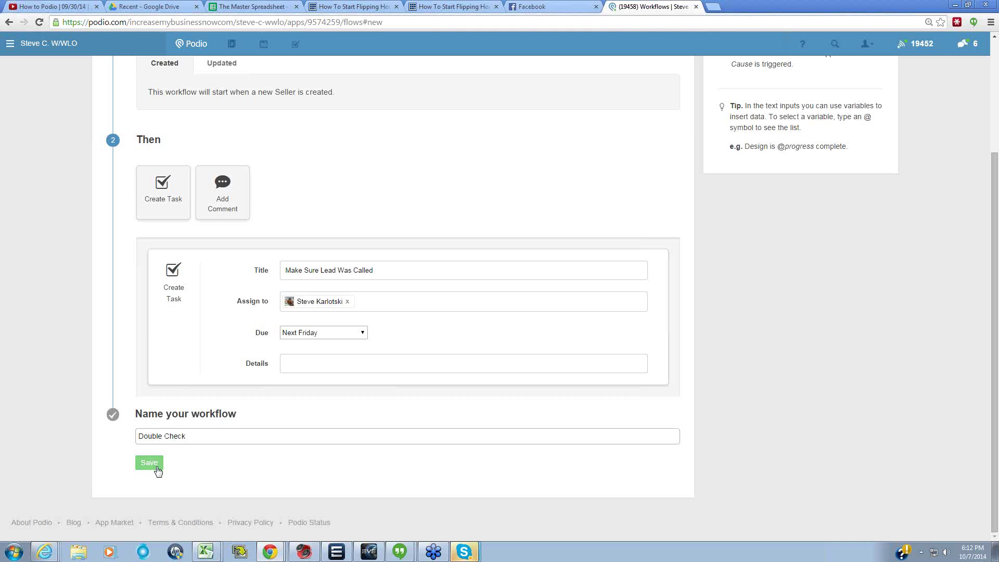
click(159, 468)
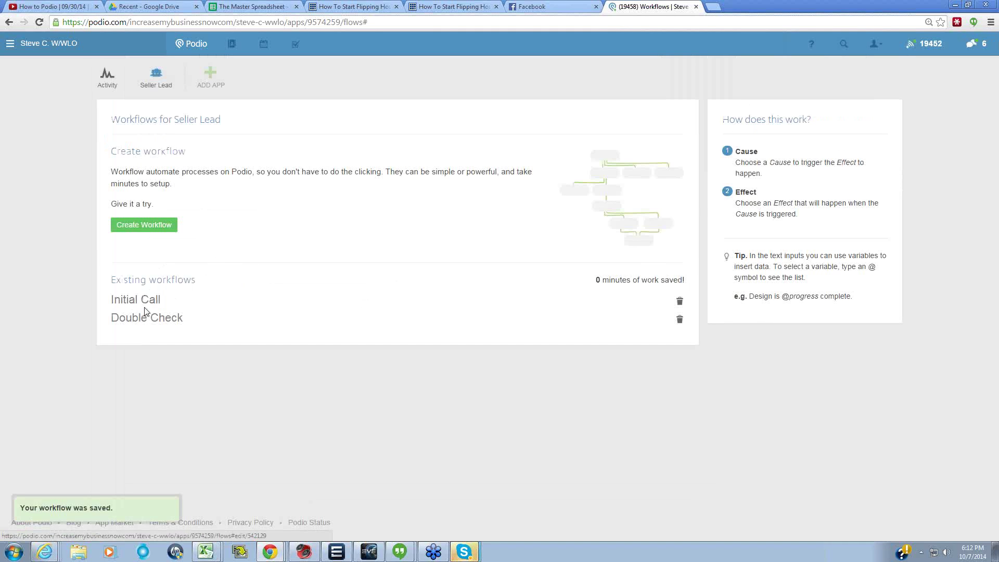
- Delete the Double Check workflow, confirming by typing 'delete'
click(679, 321)
click(460, 157)
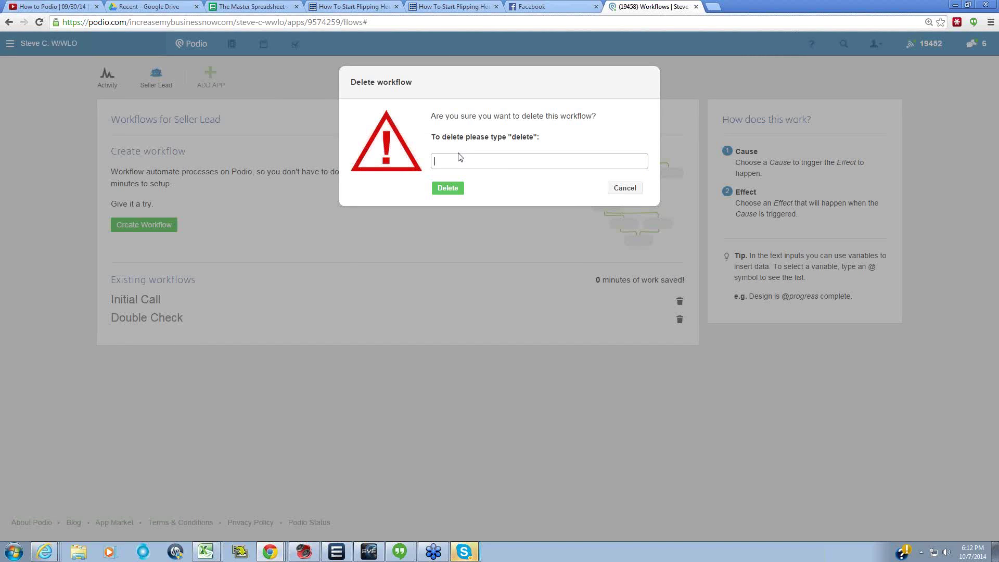
text(delete)
click(448, 192)
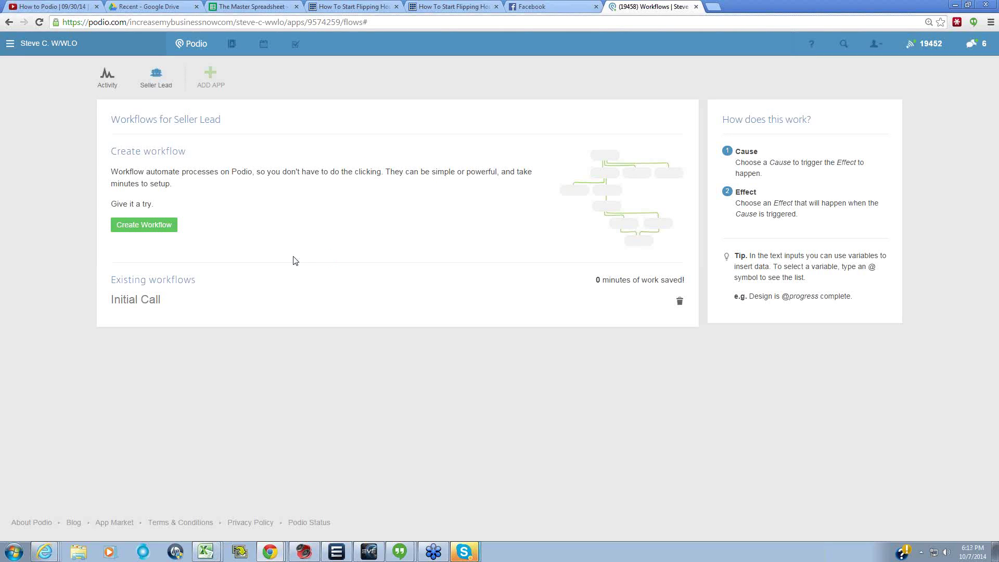
click(162, 73)
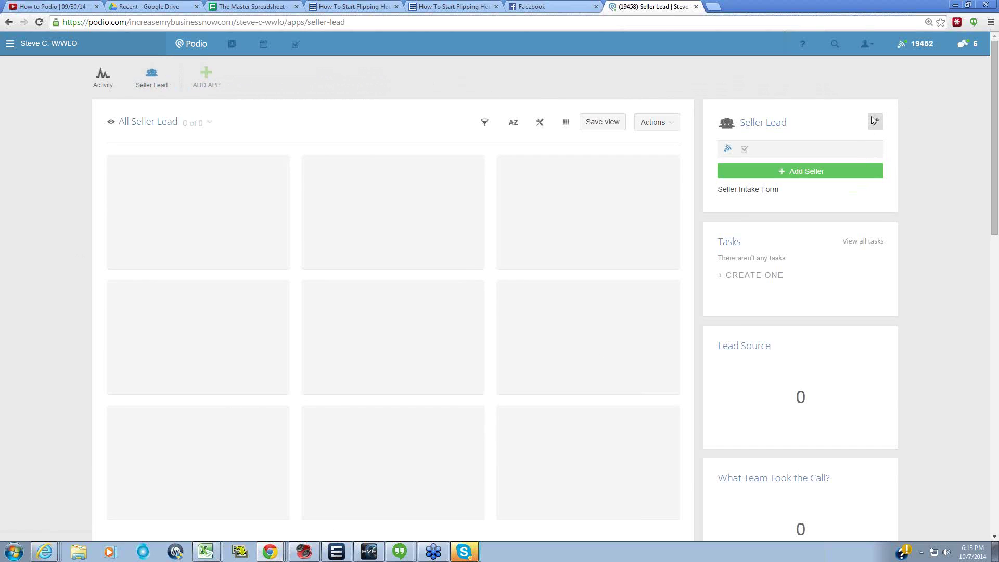
click(878, 125)
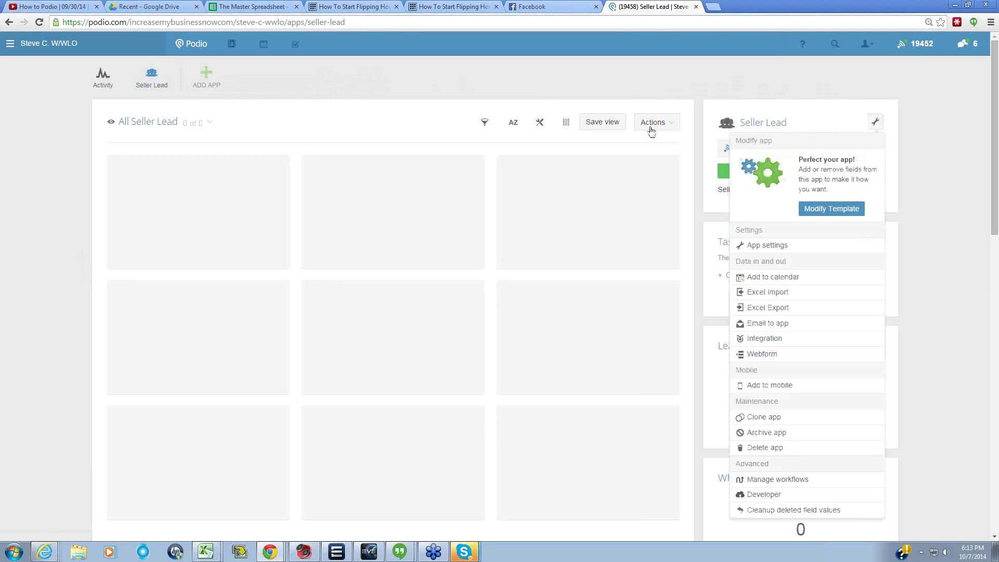
click(152, 78)
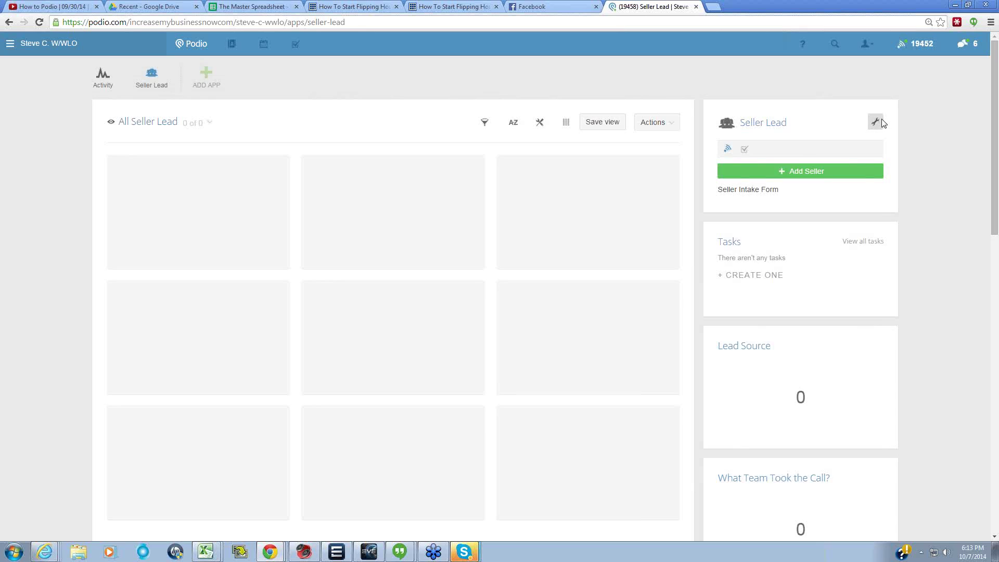
click(876, 122)
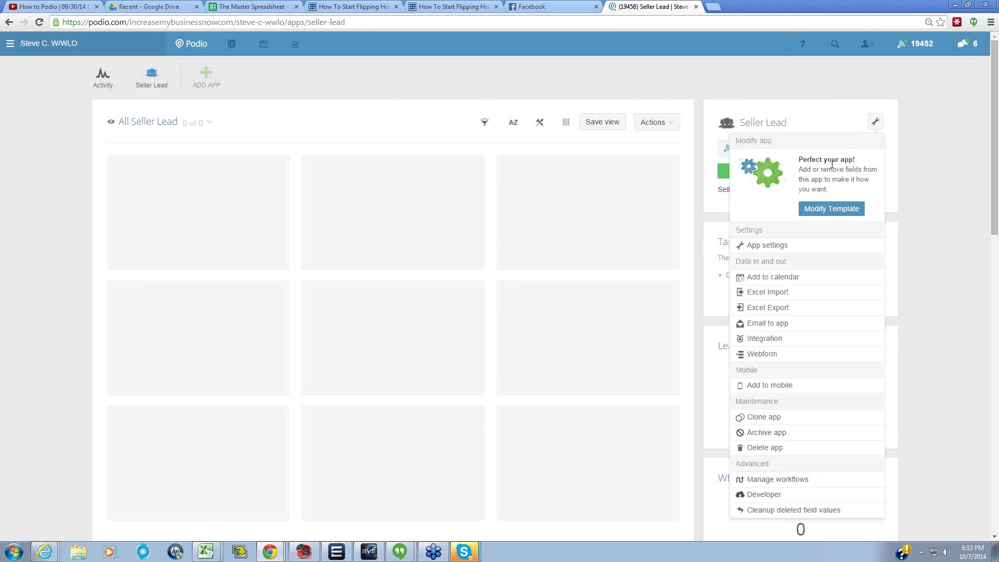
click(776, 480)
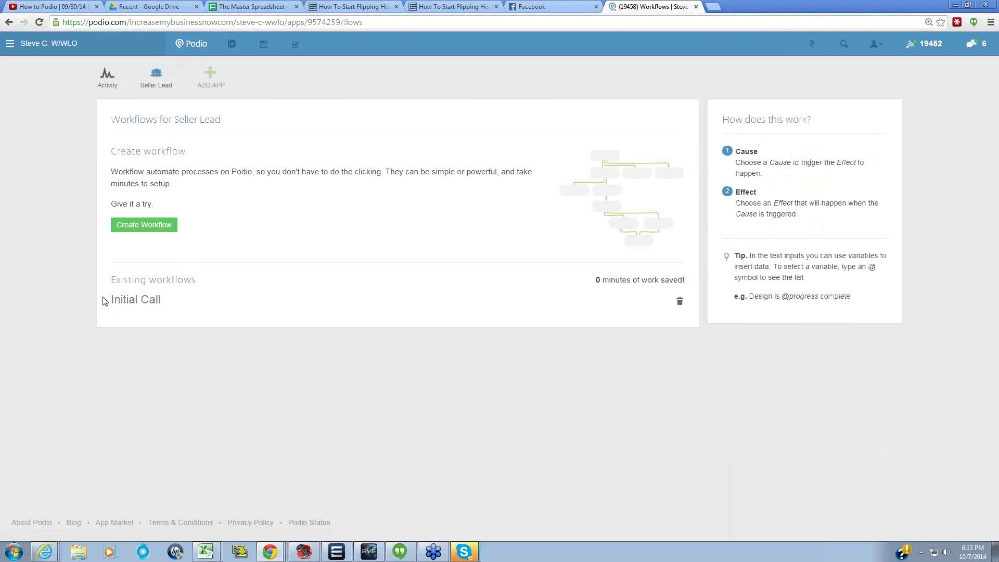
drag(102, 303, 435, 294)
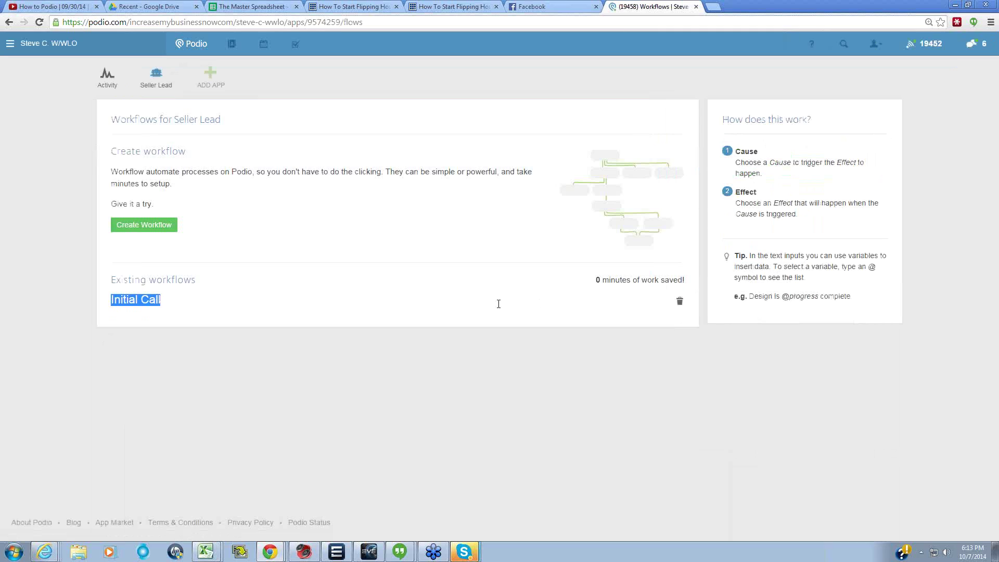
click(501, 307)
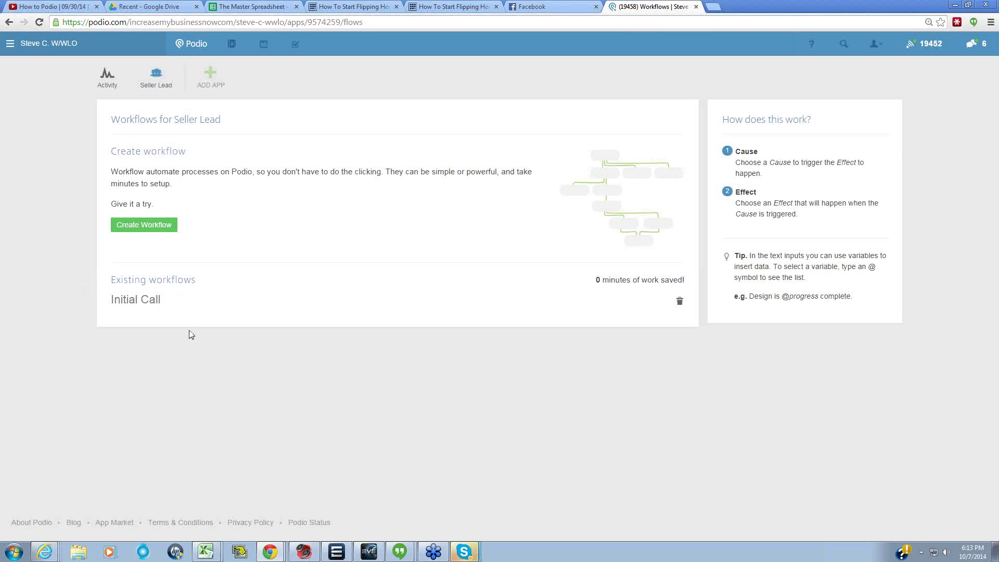
- Switch to the YouTube browser tab with the How to Podio video
mouse_move(420, 546)
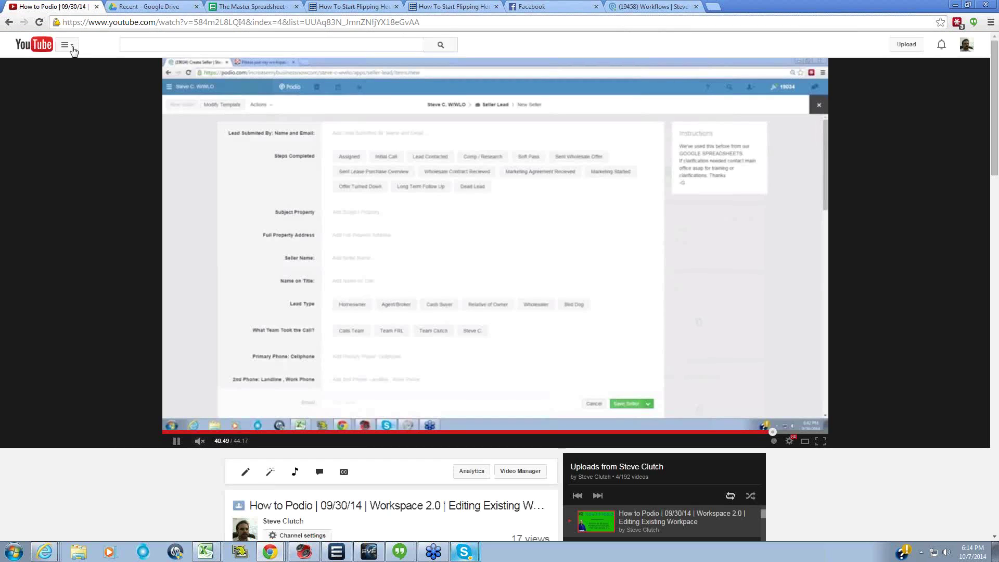
- Choose My Channel from the YouTube guide menu
click(73, 50)
click(42, 88)
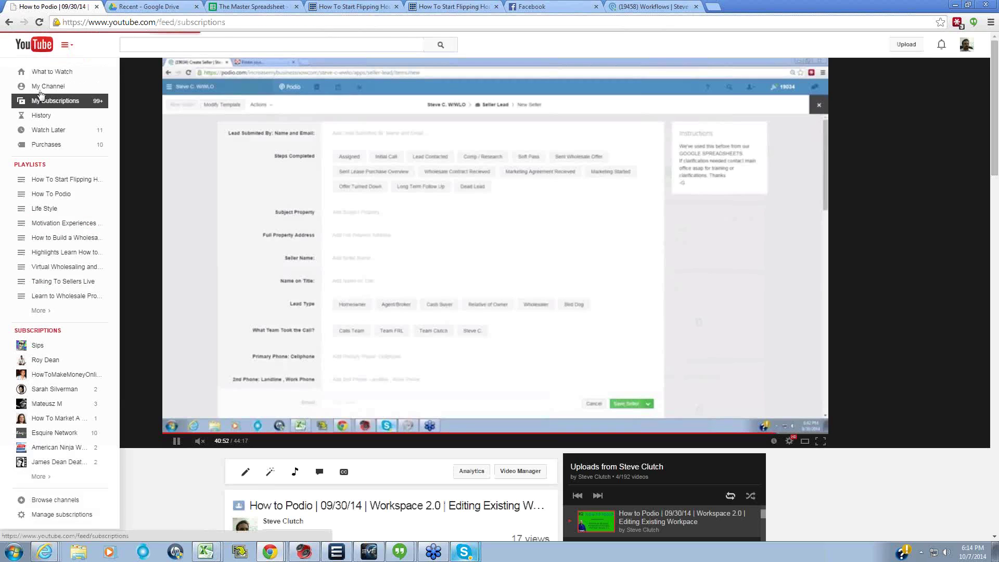